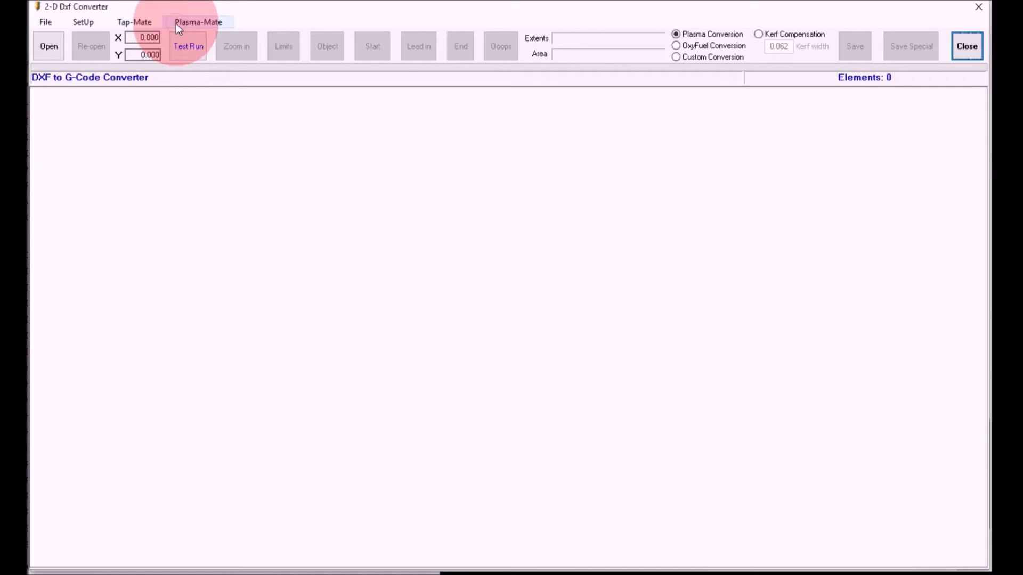
{"action": "left_click", "coordinate": [176, 24]}
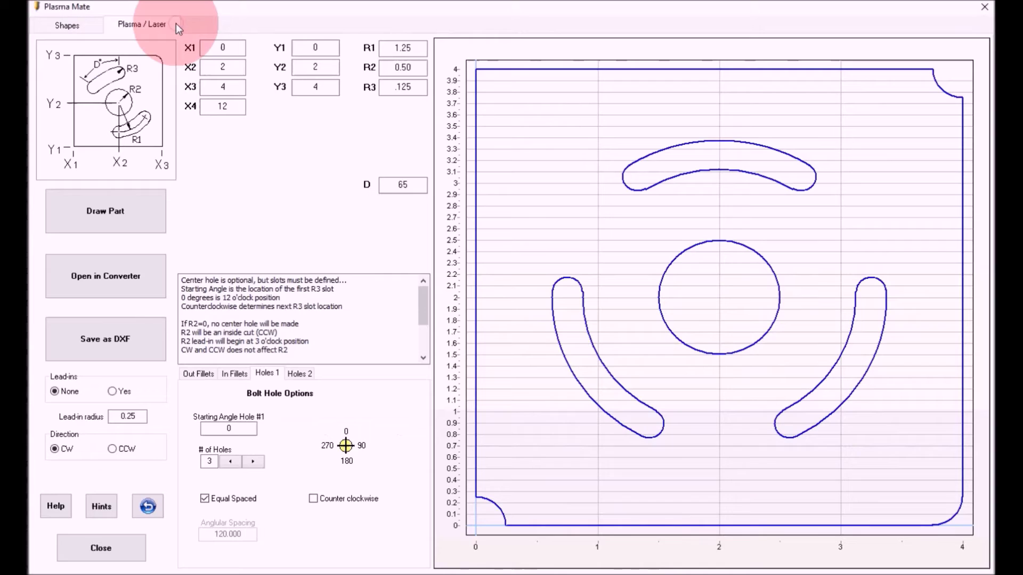
{"action": "left_click", "coordinate": [136, 282]}
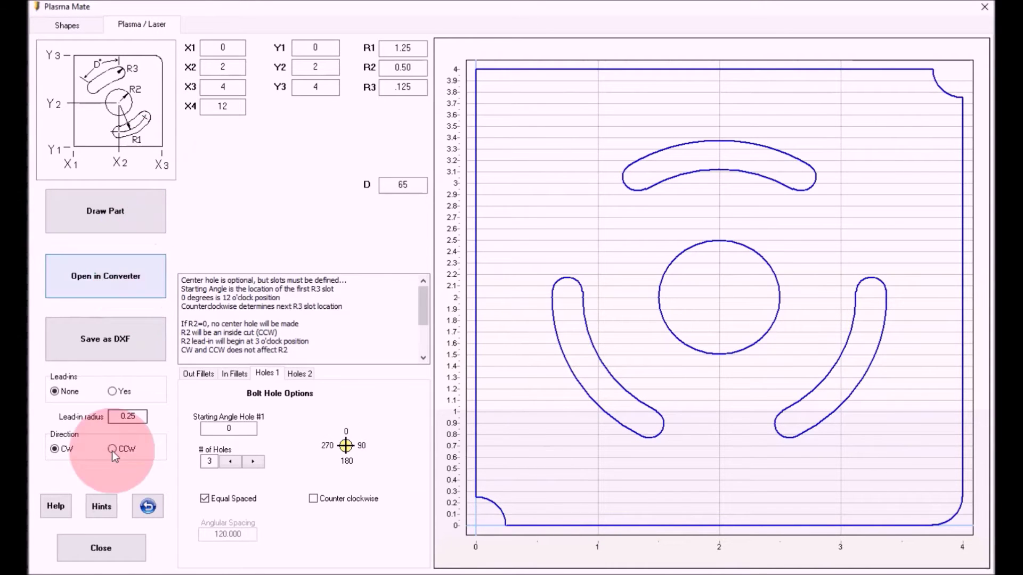
{"action": "left_click", "coordinate": [110, 552]}
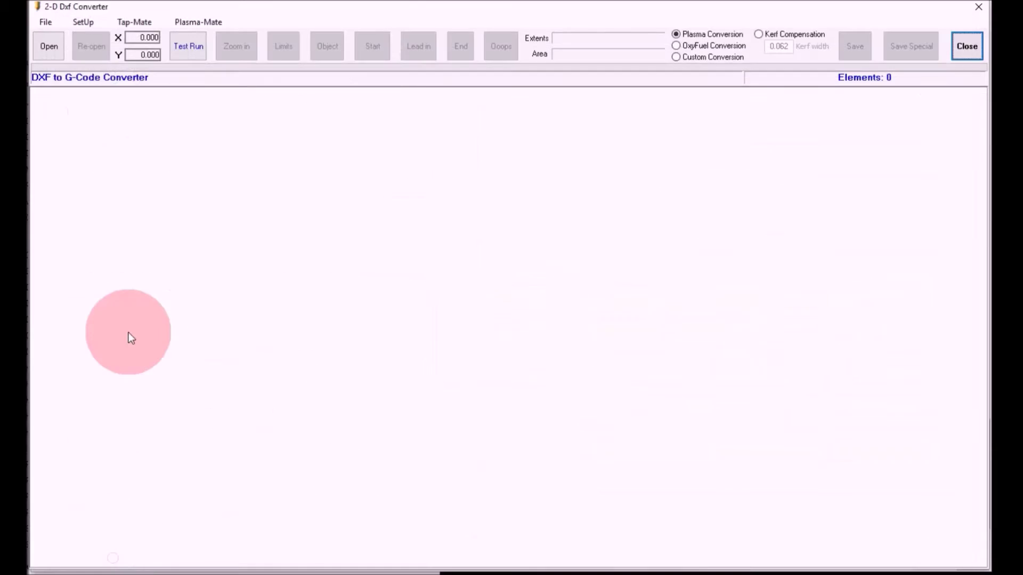
Open the DXF file "example part 001 - 3 slot bracket.dxf" from the Desktop
{"action": "left_click", "coordinate": [42, 22]}
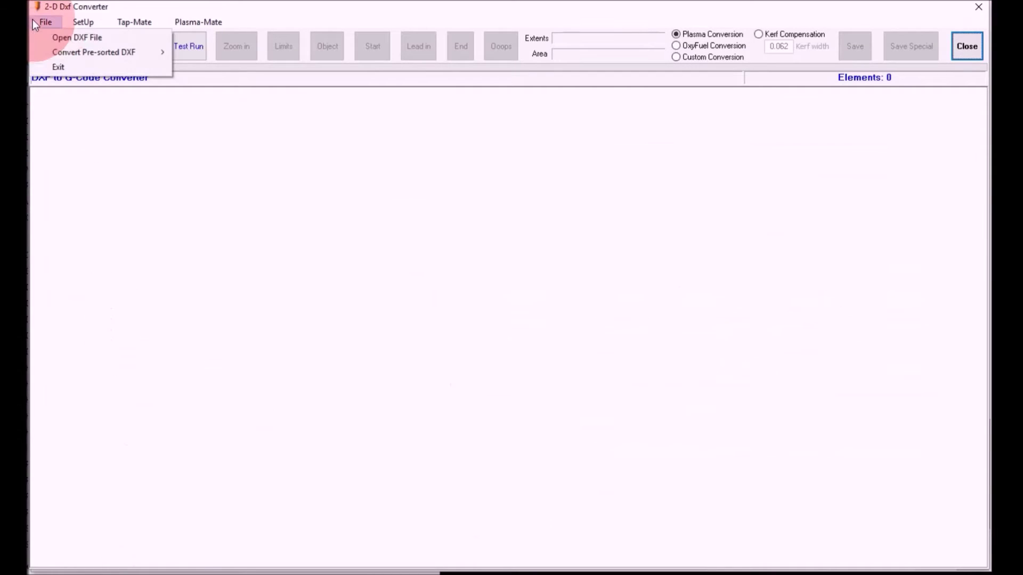
{"action": "left_click", "coordinate": [55, 38]}
{"action": "left_click", "coordinate": [52, 46]}
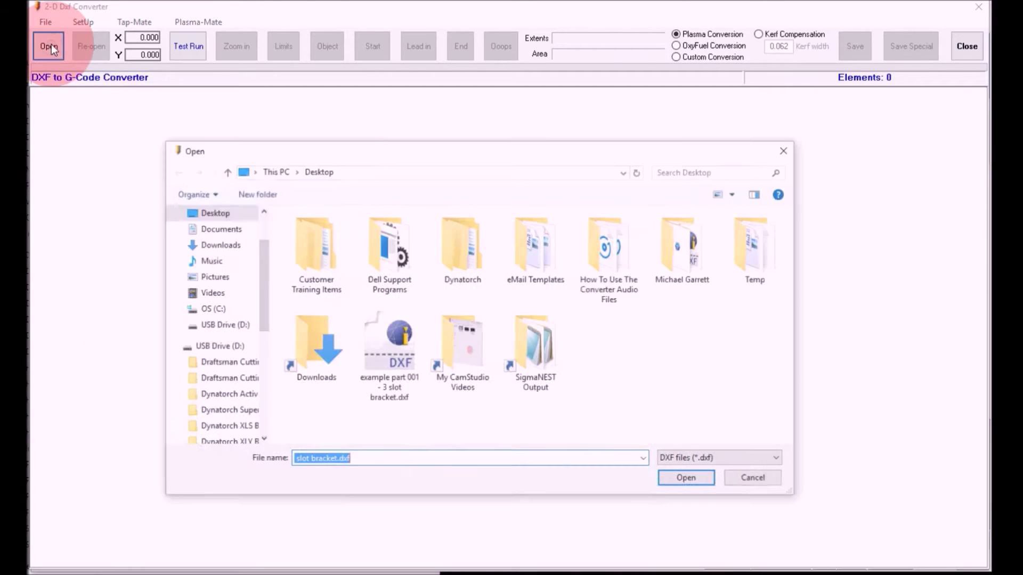
{"action": "double_click", "coordinate": [412, 367]}
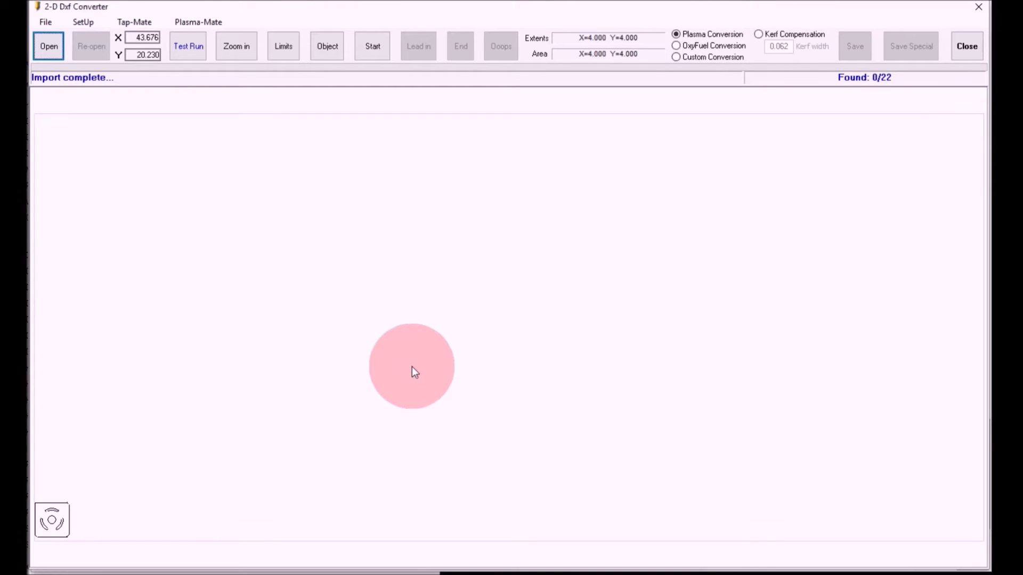
{"action": "left_click", "coordinate": [326, 45]}
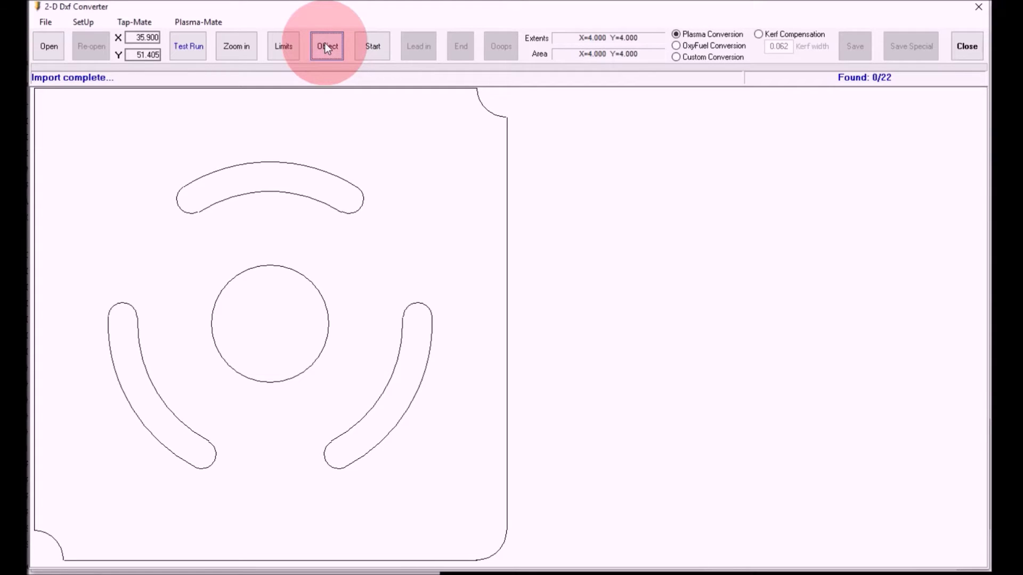
{"action": "left_click", "coordinate": [278, 45]}
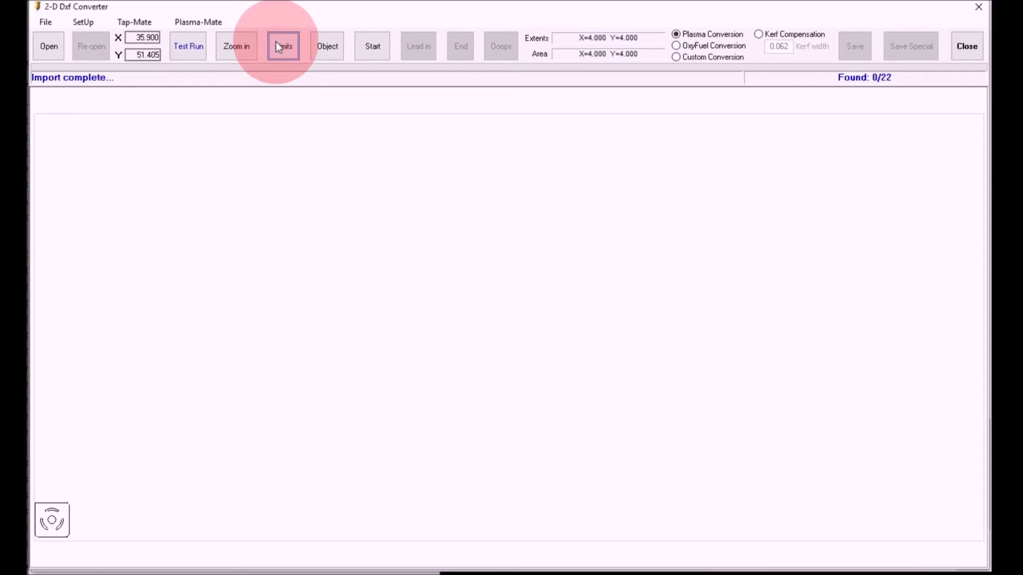
{"action": "left_click", "coordinate": [249, 45]}
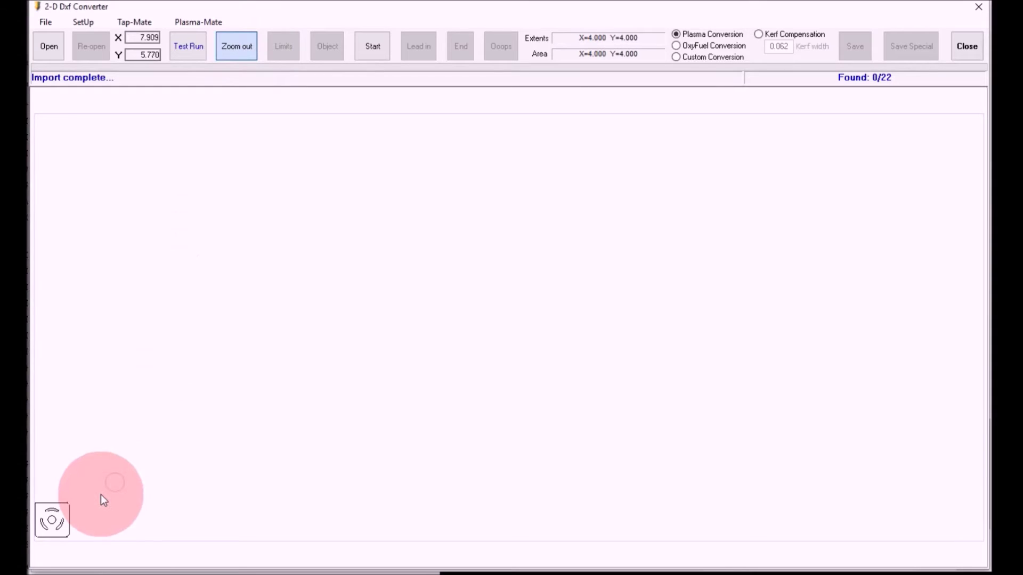
{"action": "left_click", "coordinate": [47, 533]}
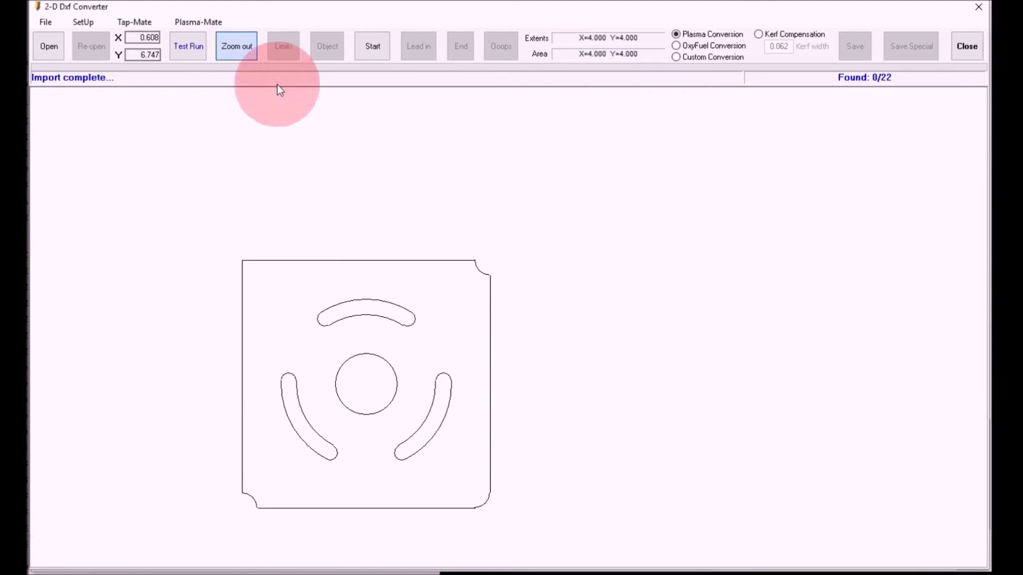
{"action": "left_click", "coordinate": [241, 45]}
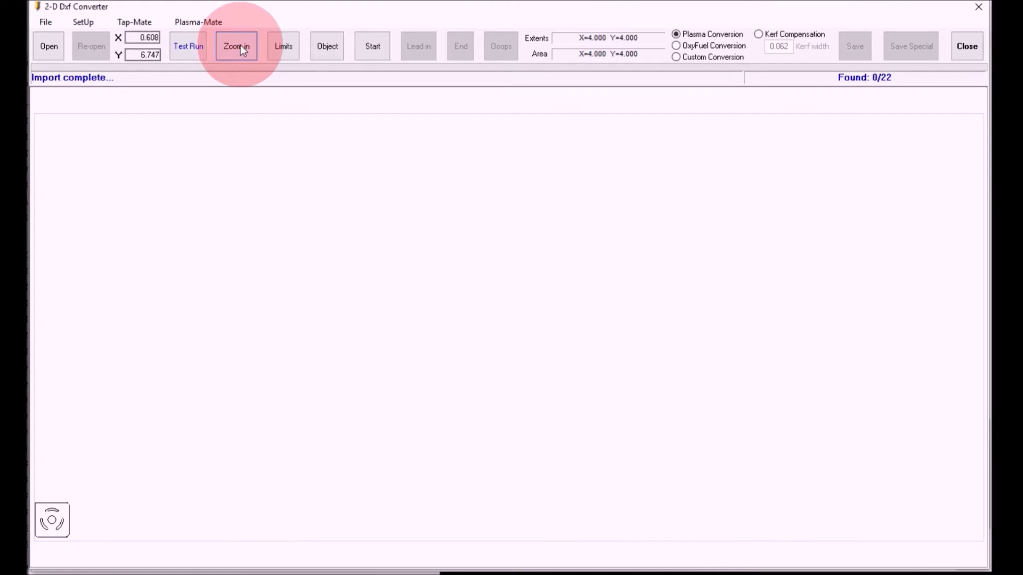
{"action": "left_click", "coordinate": [320, 51]}
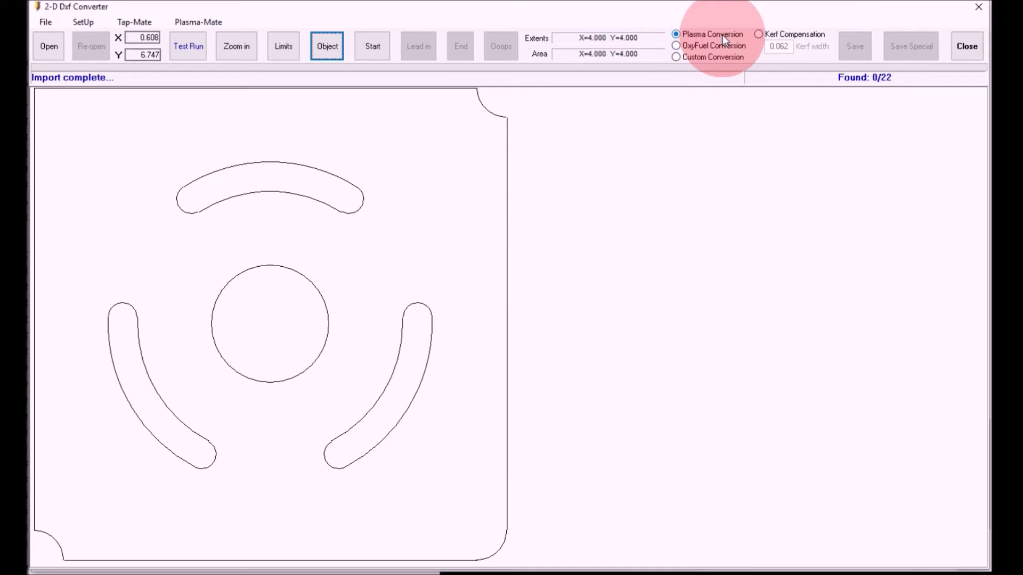
Try the OxyFuel Conversion, Custom Conversion and Kerf Compensation options, and return to Plasma Conversion
{"action": "left_click", "coordinate": [711, 48]}
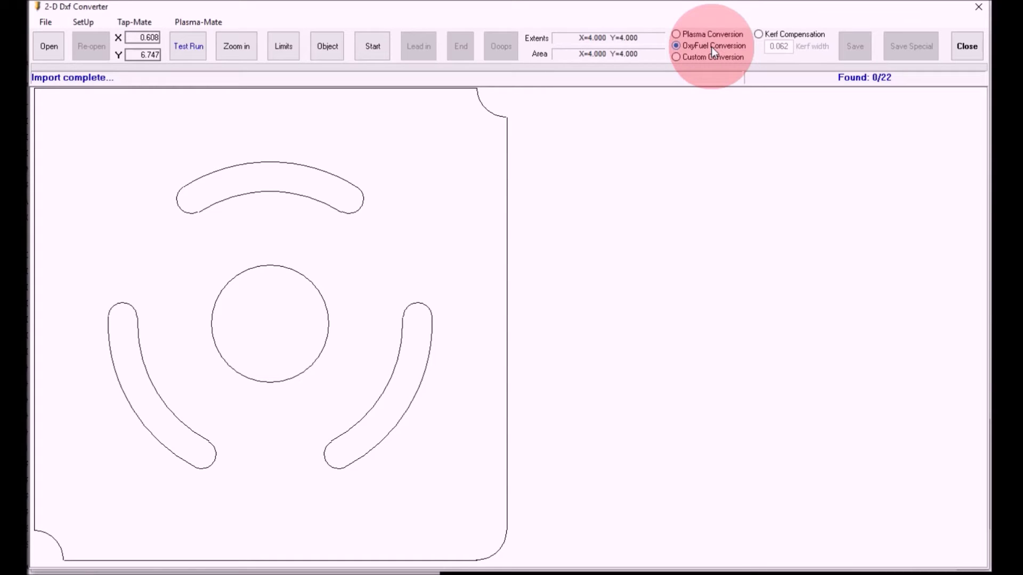
{"action": "left_click", "coordinate": [713, 58]}
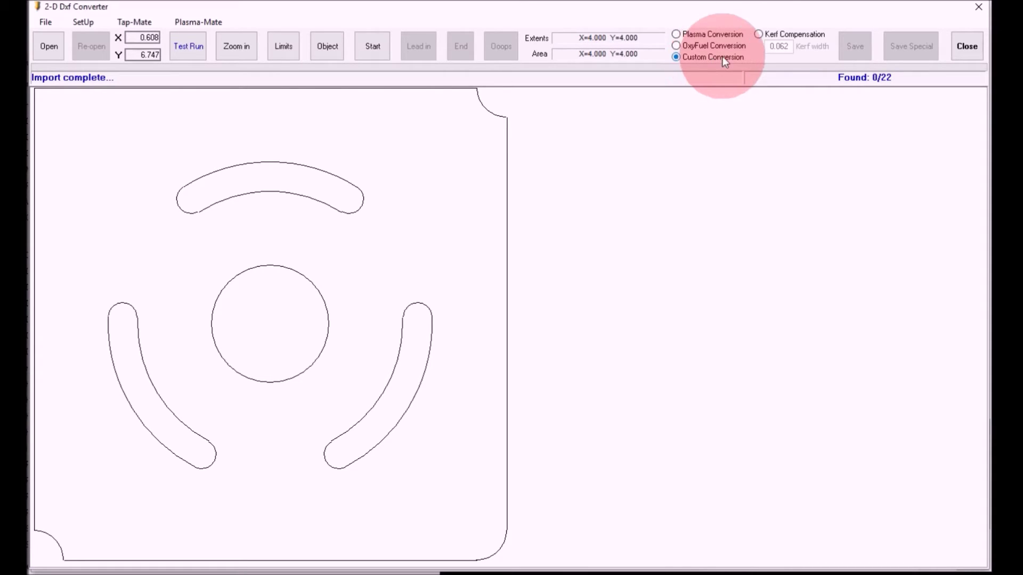
{"action": "left_click", "coordinate": [777, 35]}
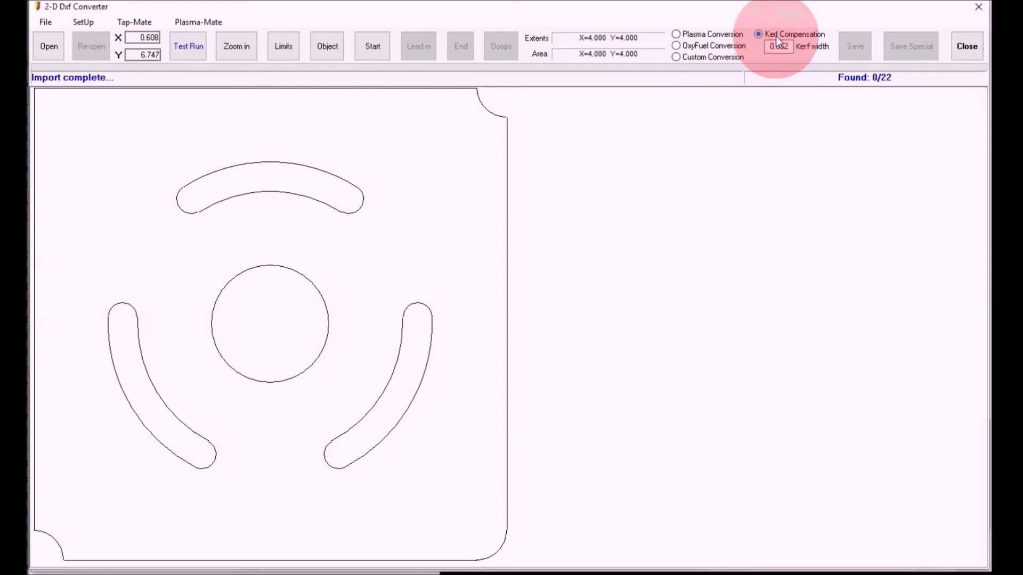
{"action": "double_click", "coordinate": [768, 47]}
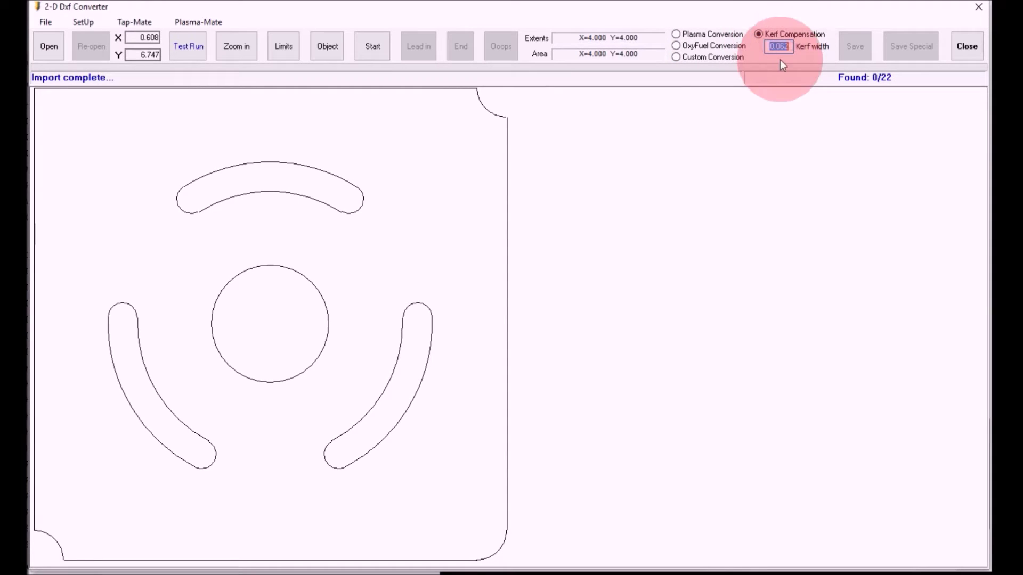
{"action": "left_click", "coordinate": [697, 35]}
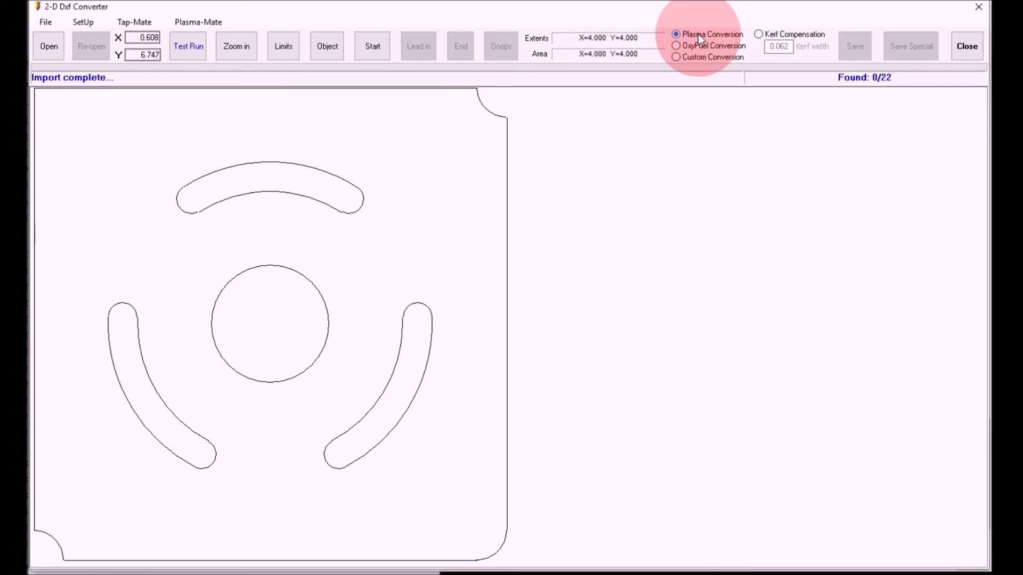
Start the cut path at the central hole with a lead-in from its center, and add the upper slot with a lead-in from inside it
{"action": "left_click", "coordinate": [373, 55]}
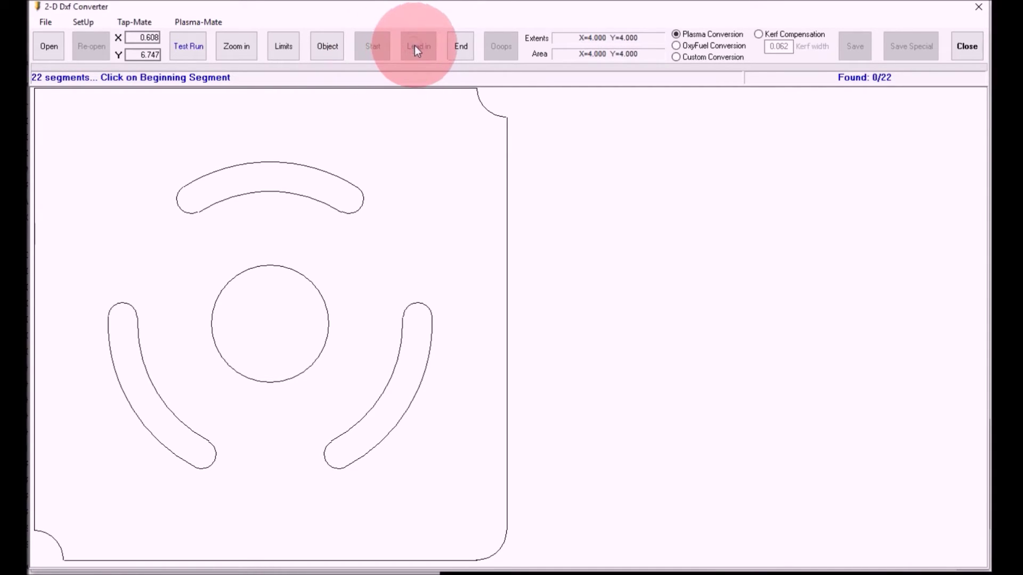
{"action": "left_click", "coordinate": [274, 328]}
{"action": "left_click", "coordinate": [336, 195]}
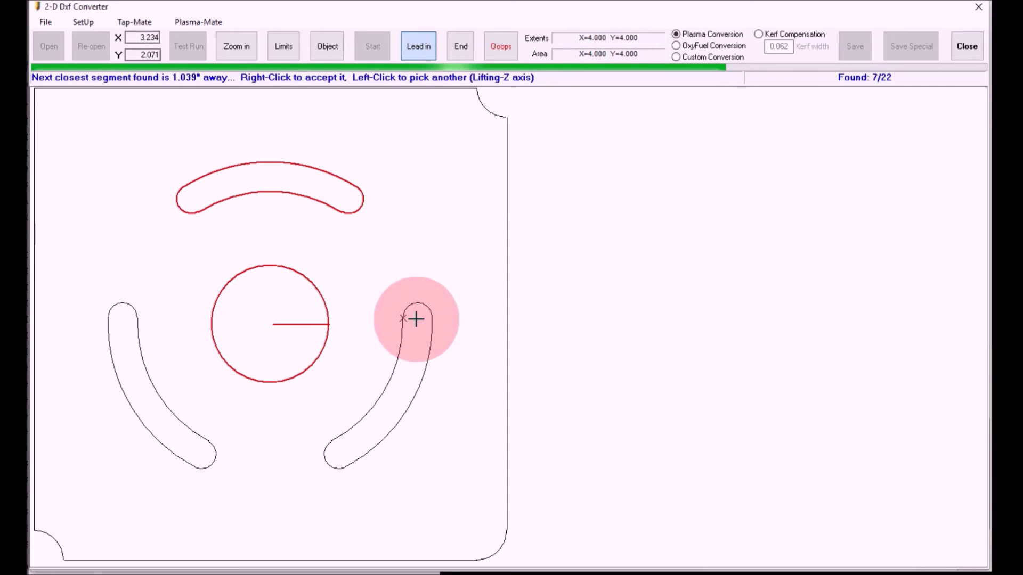
{"action": "left_click", "coordinate": [501, 45]}
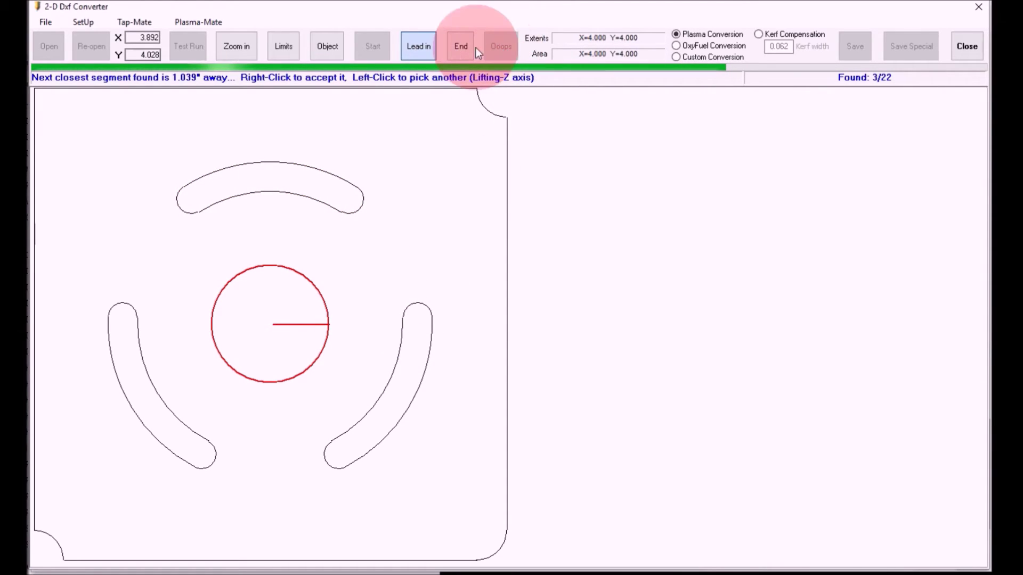
{"action": "left_click", "coordinate": [422, 49]}
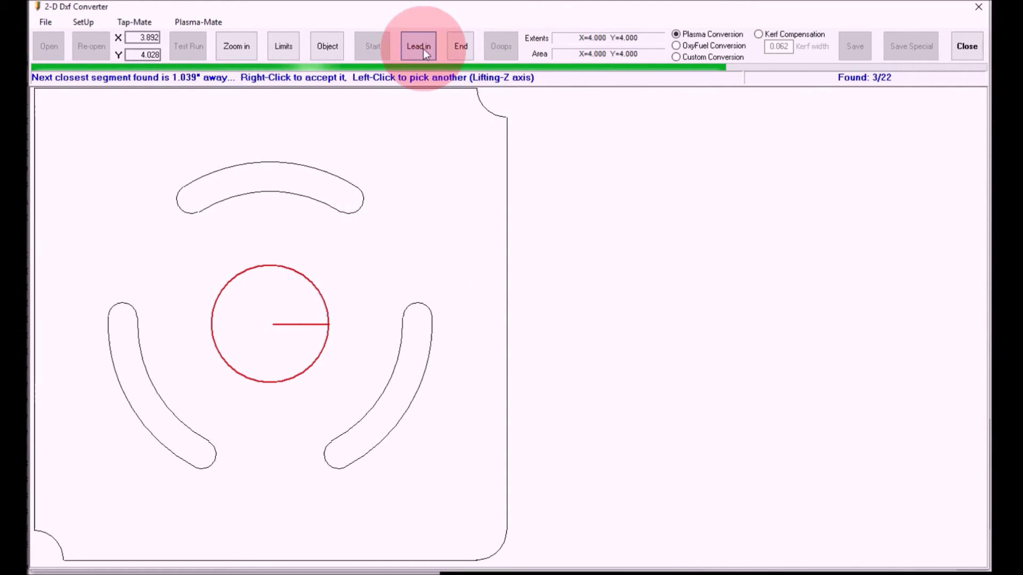
{"action": "left_click", "coordinate": [330, 194]}
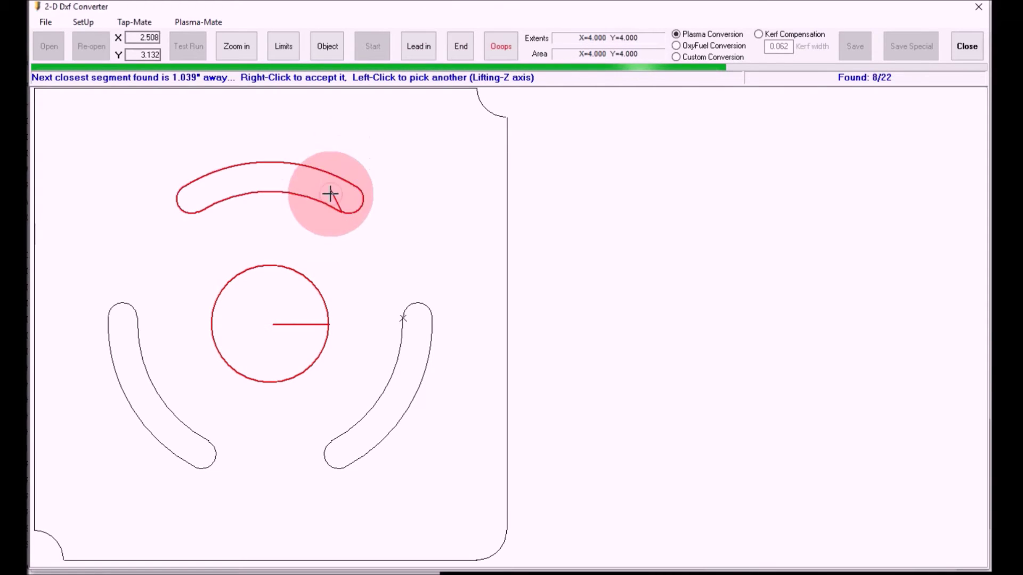
Add the lower-right and lower-left slots to the cut path, each with a lead-in starting inside the slot
{"action": "left_click", "coordinate": [423, 51]}
{"action": "left_click", "coordinate": [420, 335]}
{"action": "left_click", "coordinate": [418, 47]}
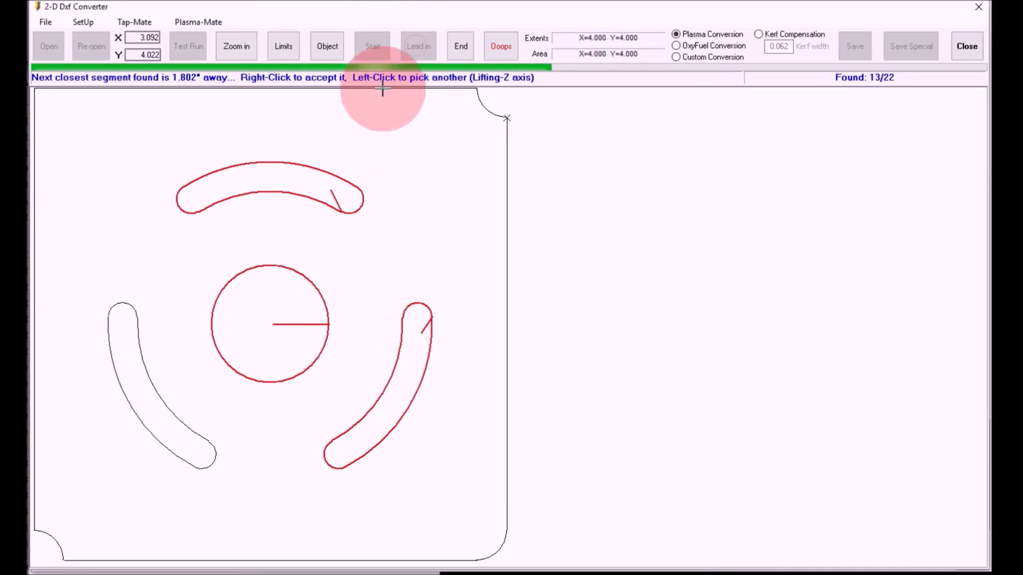
{"action": "left_click", "coordinate": [182, 445]}
Add the bracket's outer contour with a lead-in from outside its right edge, and end the cut path
{"action": "left_click", "coordinate": [420, 46]}
{"action": "left_click", "coordinate": [538, 219]}
{"action": "left_click", "coordinate": [464, 48]}
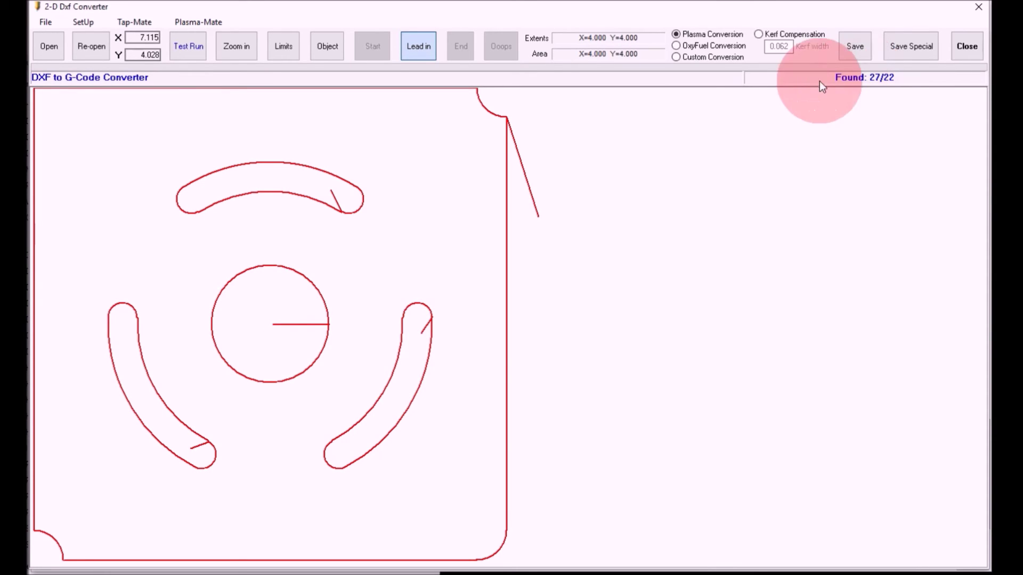
Test-run the cut path and save it as "example part 001 - 3 slot bracket.tap" on the Desktop, replacing the existing file
{"action": "left_click", "coordinate": [194, 57]}
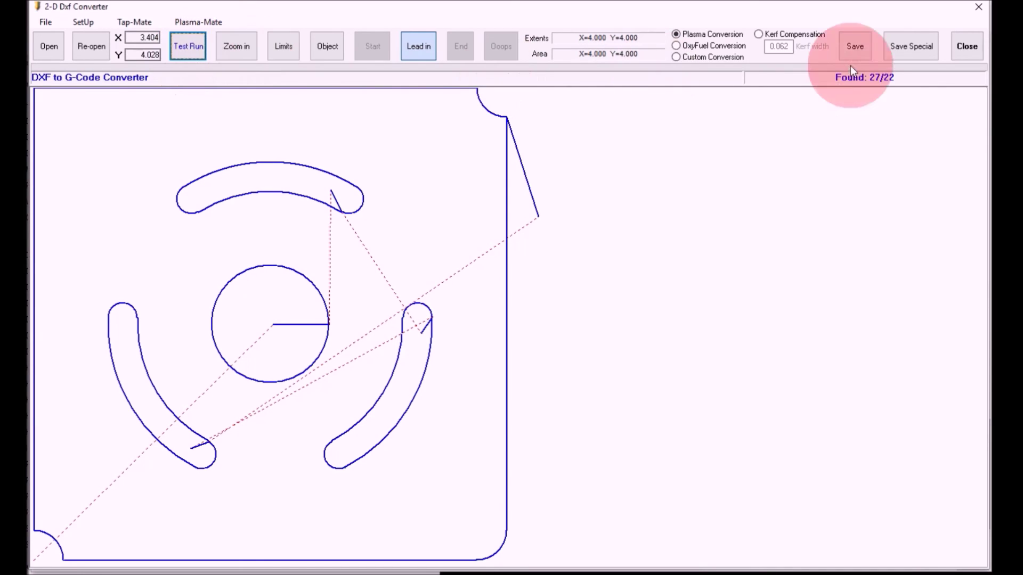
{"action": "left_click", "coordinate": [855, 48]}
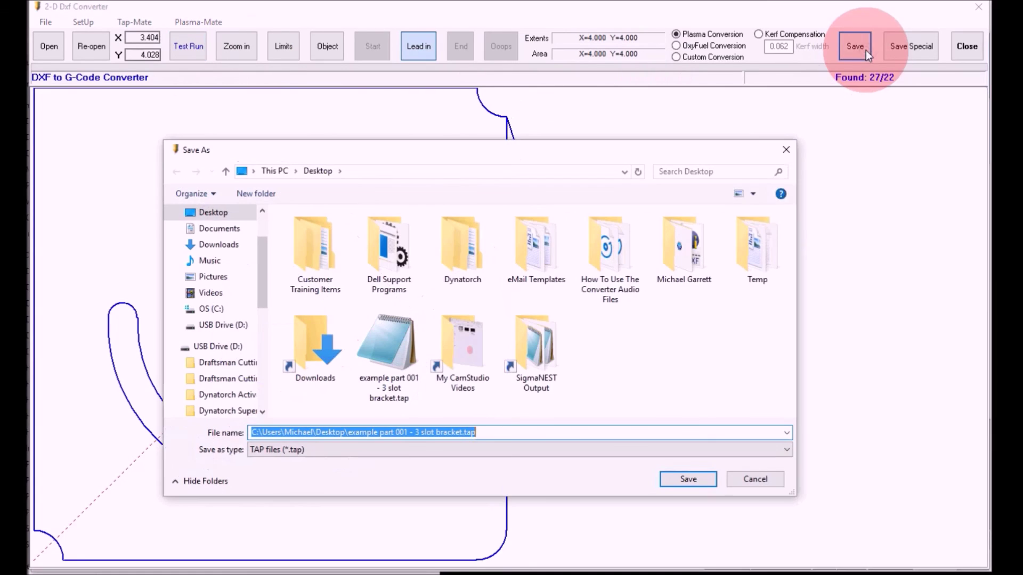
{"action": "left_click", "coordinate": [515, 436]}
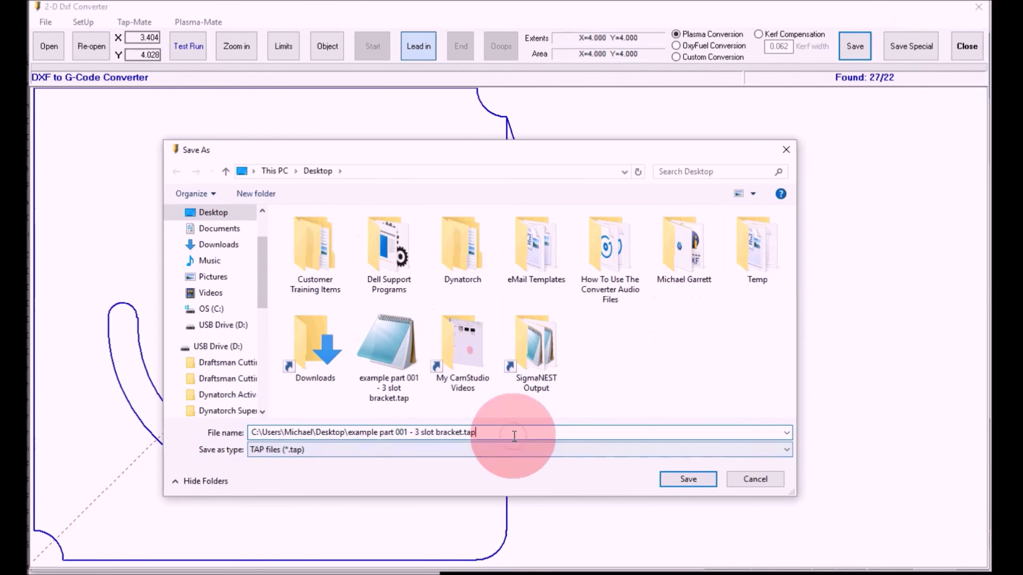
{"action": "left_click", "coordinate": [707, 481]}
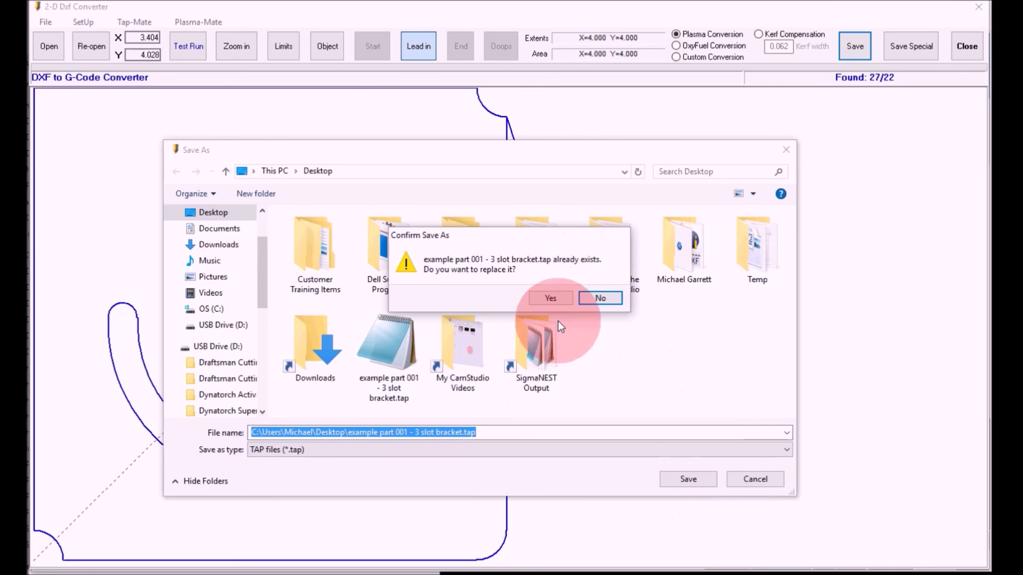
{"action": "left_click", "coordinate": [555, 301]}
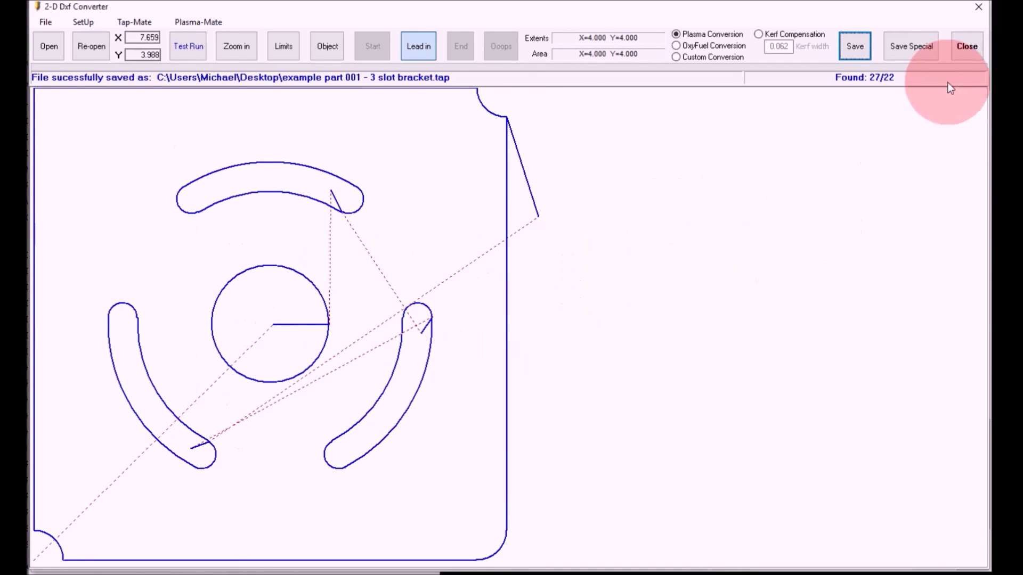
{"action": "left_click", "coordinate": [965, 47]}
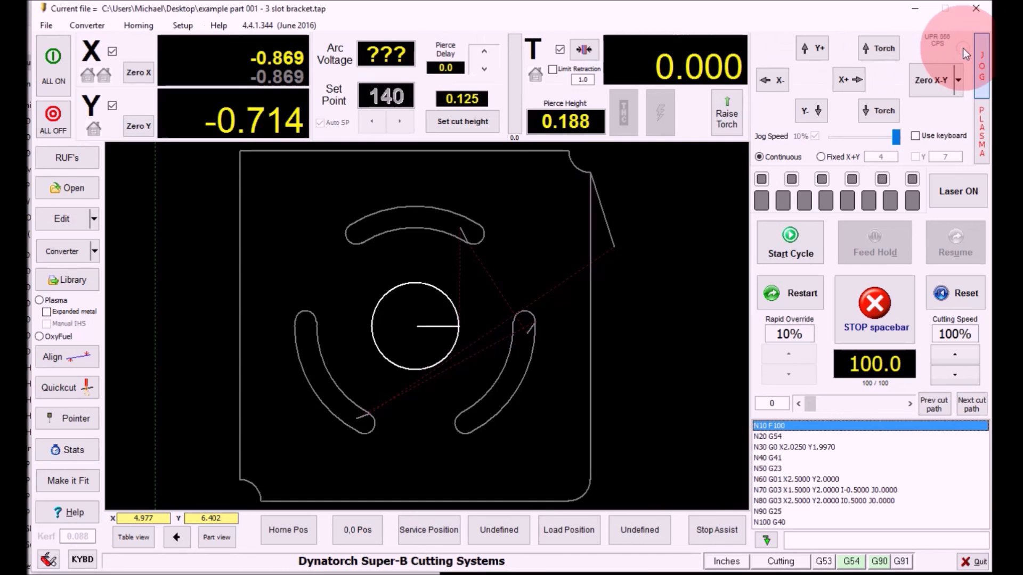